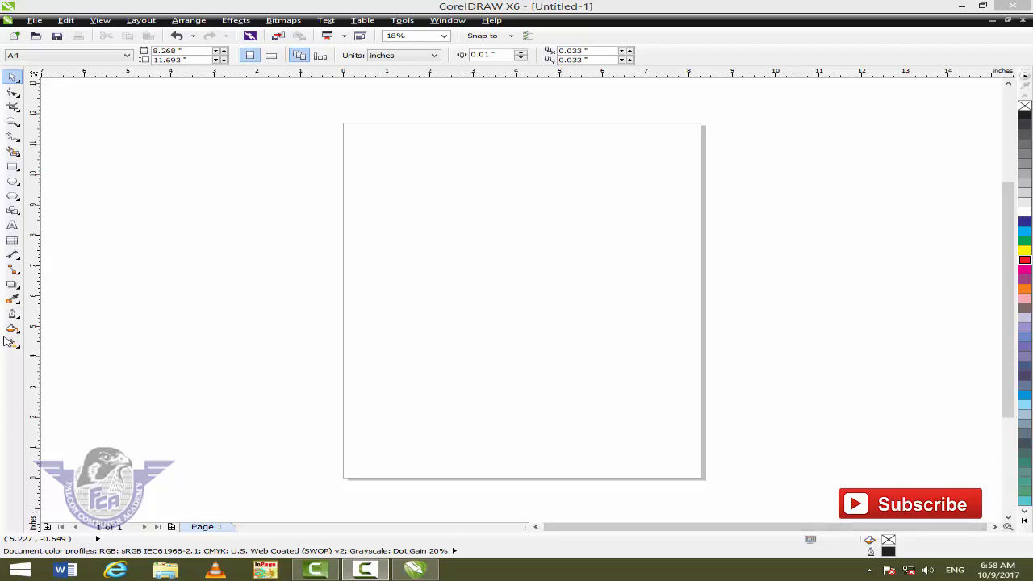
Add the artistic text "Falcon" in 24 pt Arial on the upper half of the page.
click(12, 227)
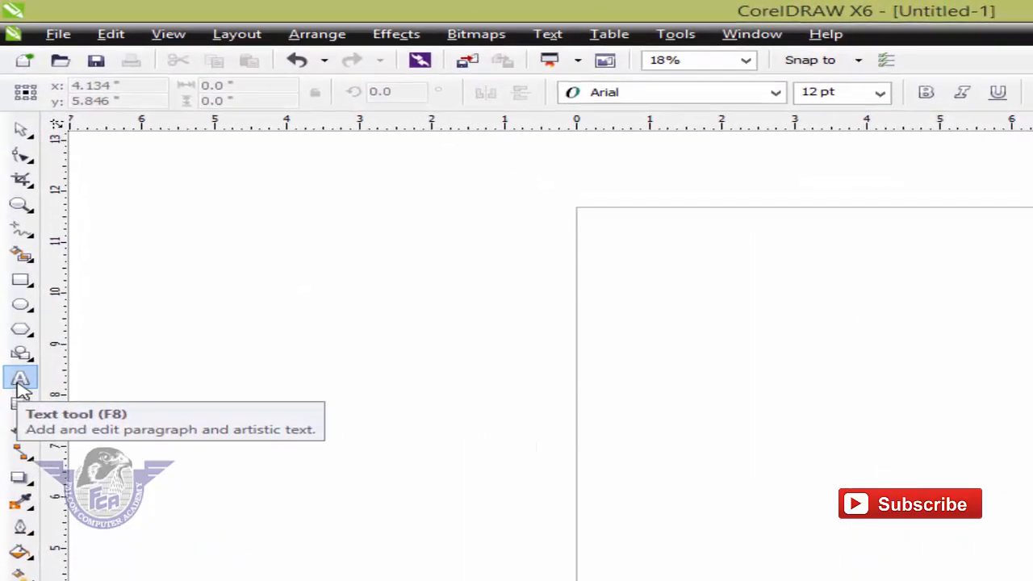
click(700, 379)
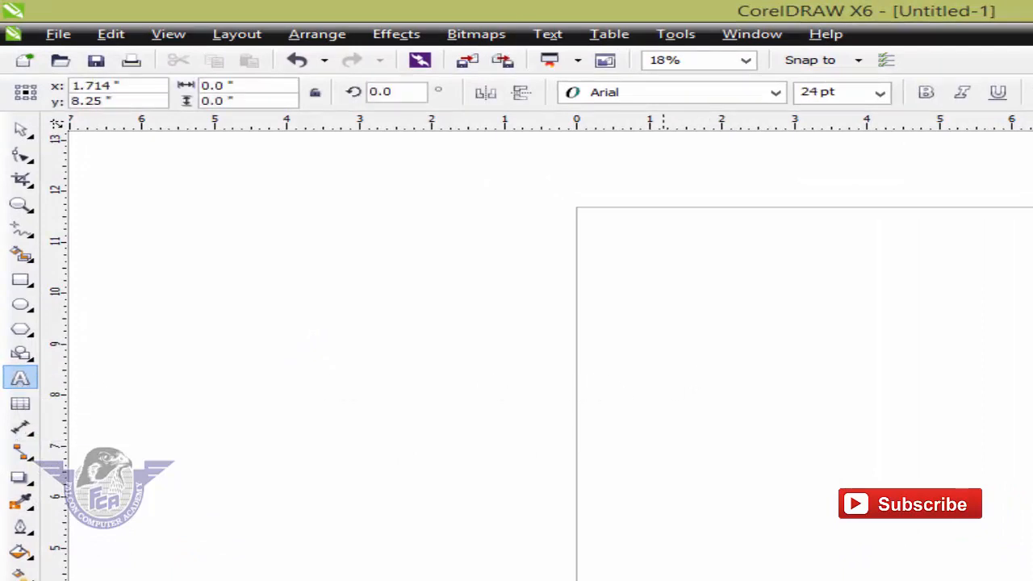
text(Falcon)
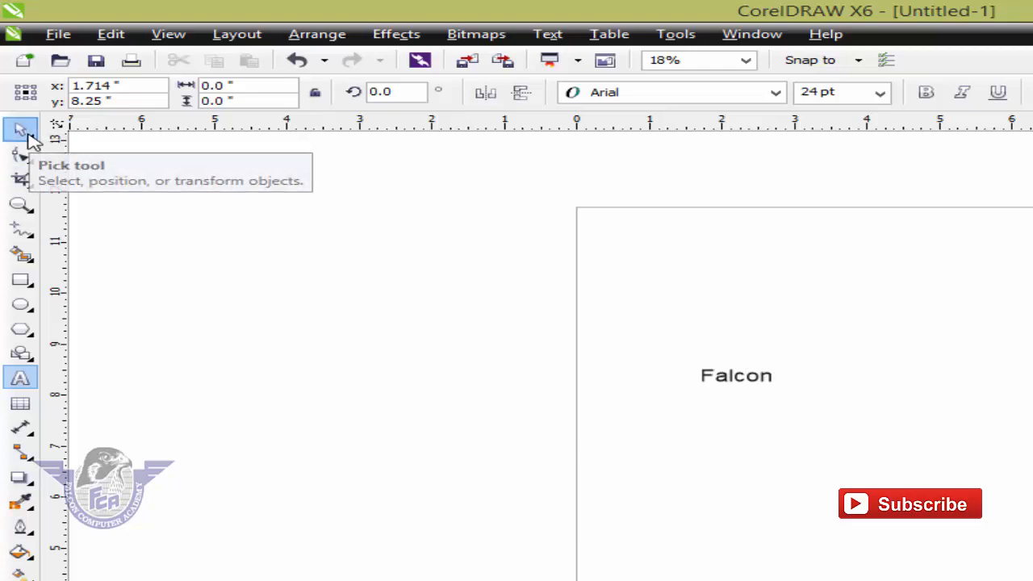
Enlarge the Falcon text proportionally to about 6.19 by 1.58 inches so it spans most of the page width.
click(30, 137)
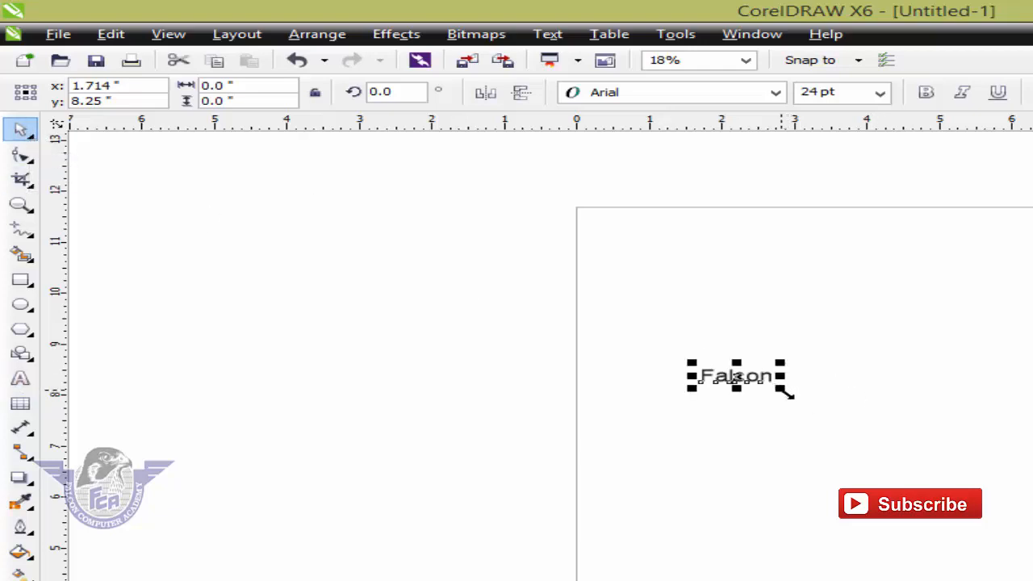
drag(782, 389, 1032, 516)
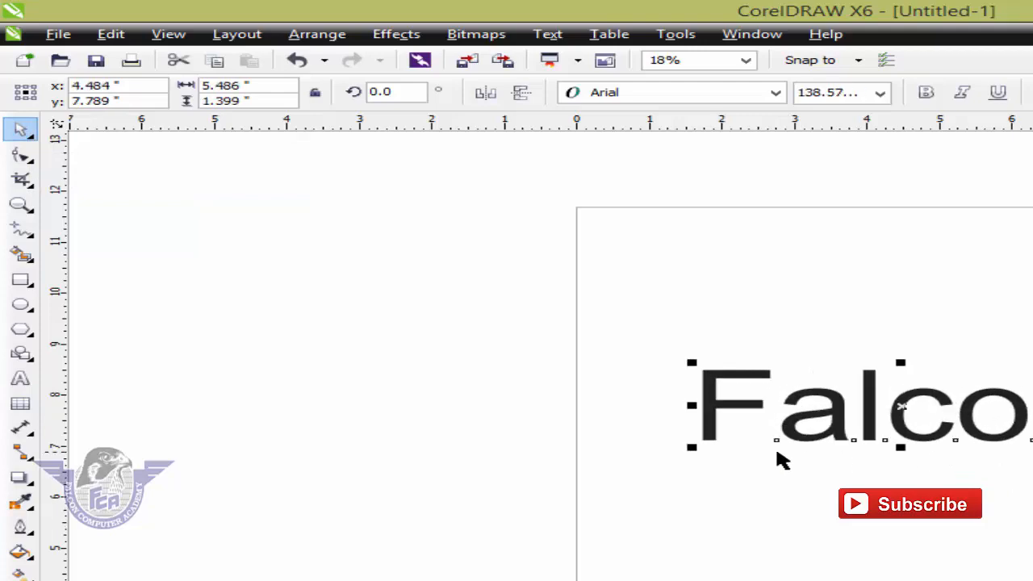
drag(694, 446, 661, 491)
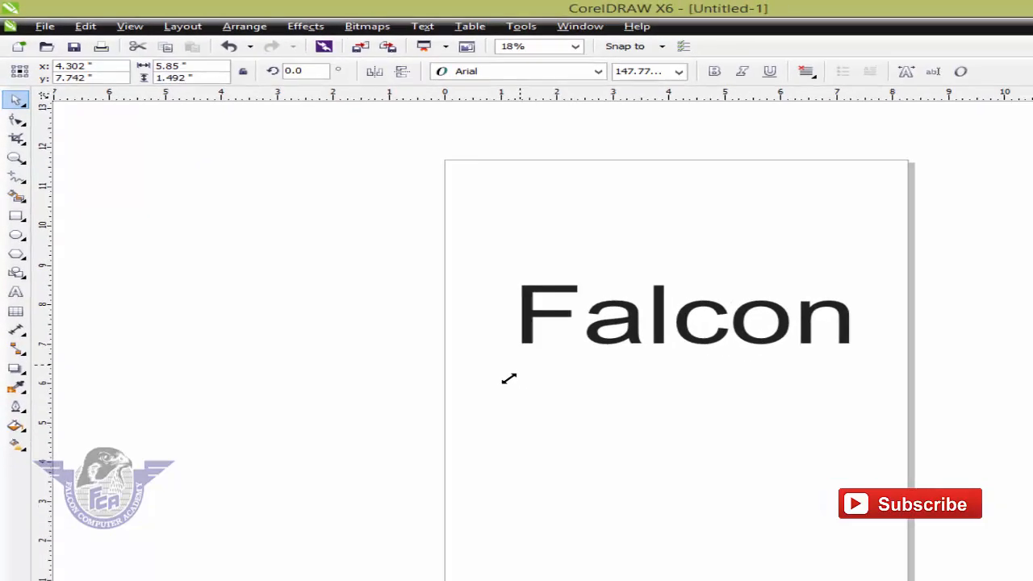
drag(508, 377, 503, 391)
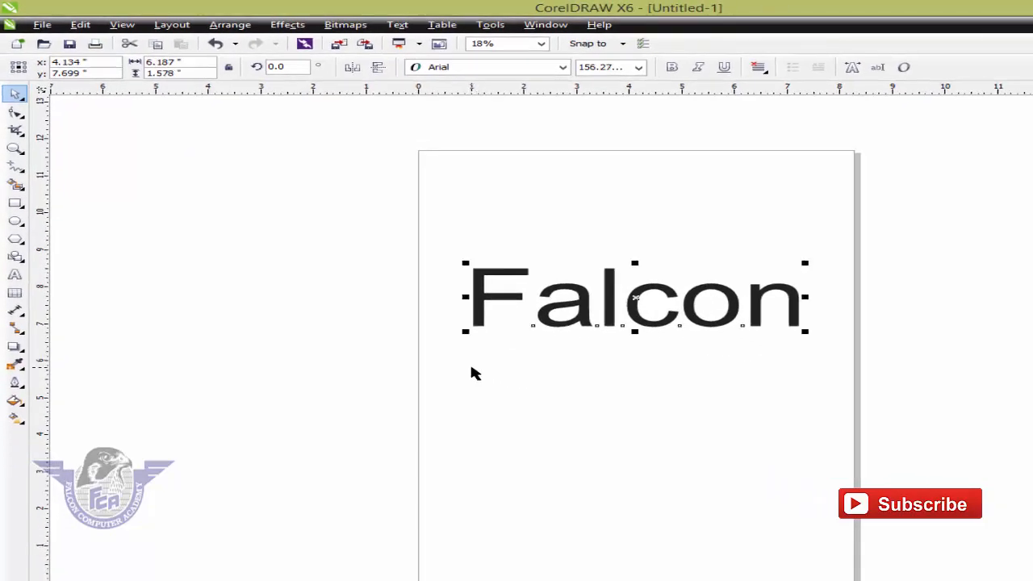
Change the font of the Falcon text to Hisham LT.
scroll(505, 395, up, 3)
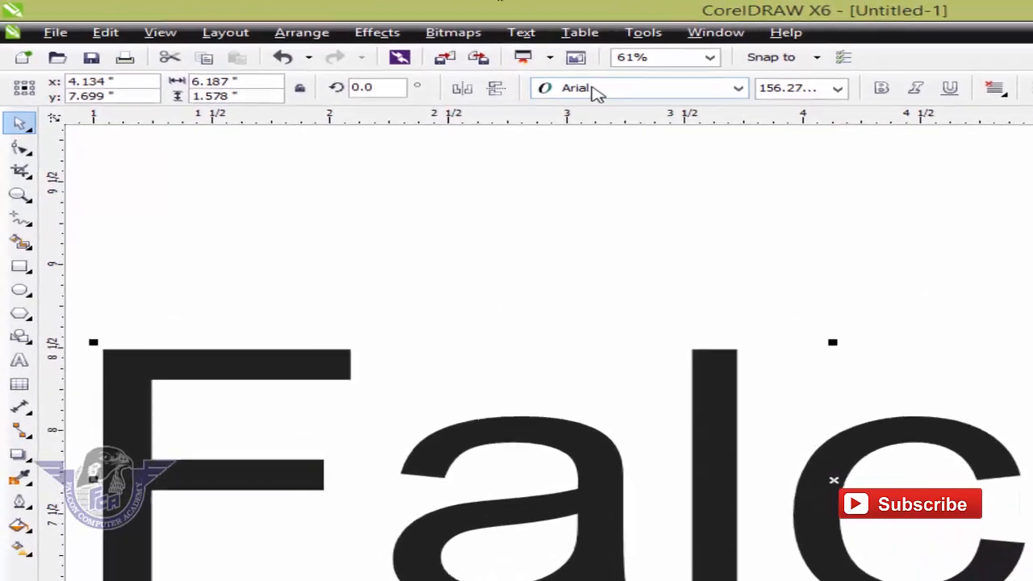
click(454, 70)
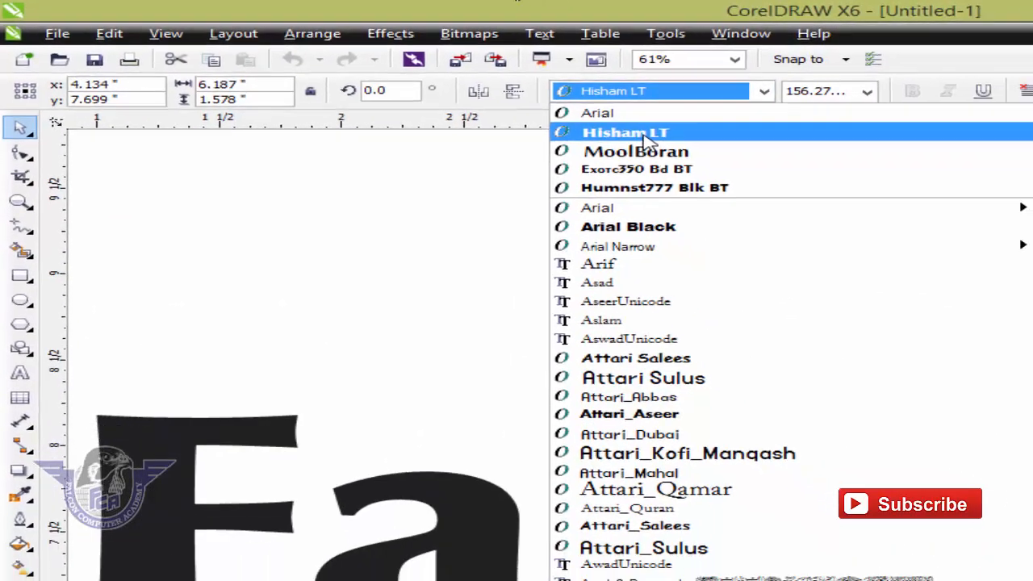
click(644, 135)
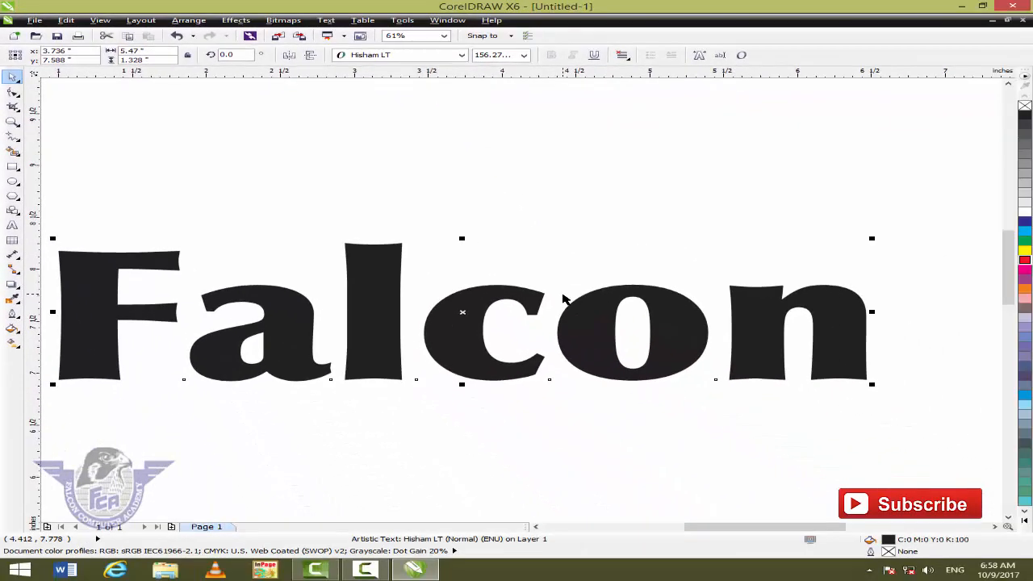
Move the Falcon text higher on the page and fill it with red (C0 M100 Y100 K0).
drag(600, 329, 651, 225)
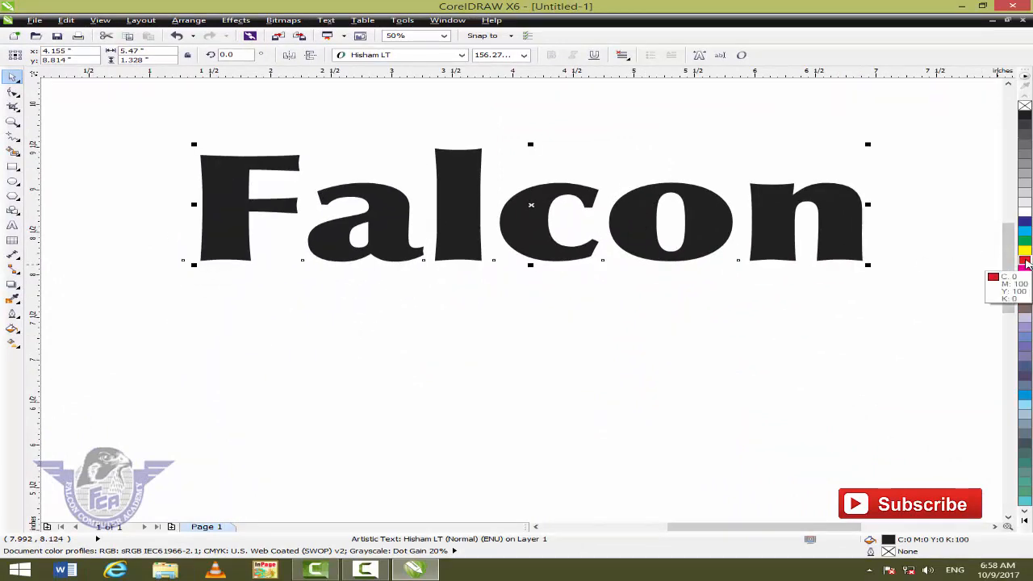
click(1025, 260)
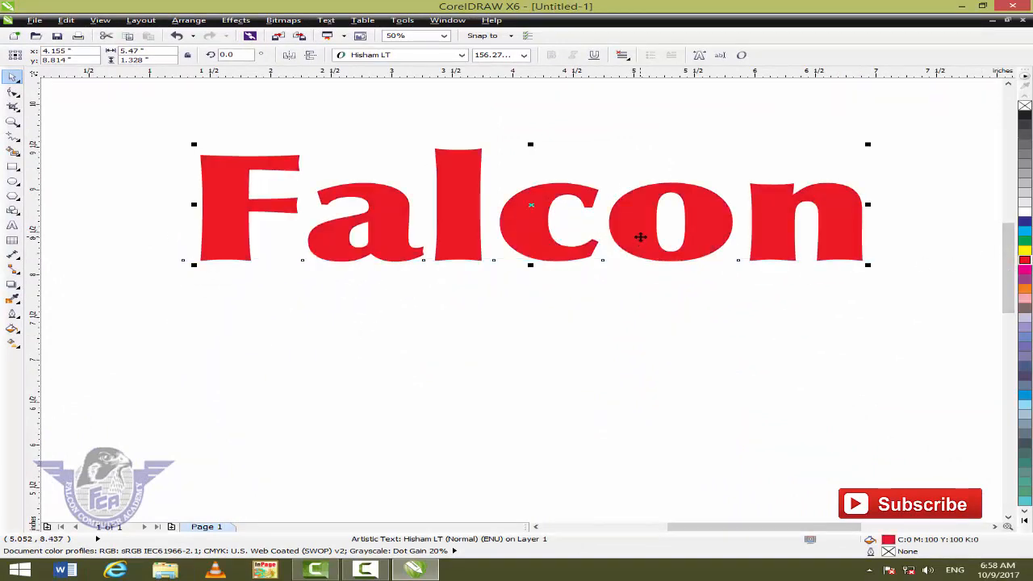
Place a duplicate of the red Falcon text directly below the original.
click(639, 235)
click(629, 232)
right_click(626, 231)
drag(626, 234, 634, 385)
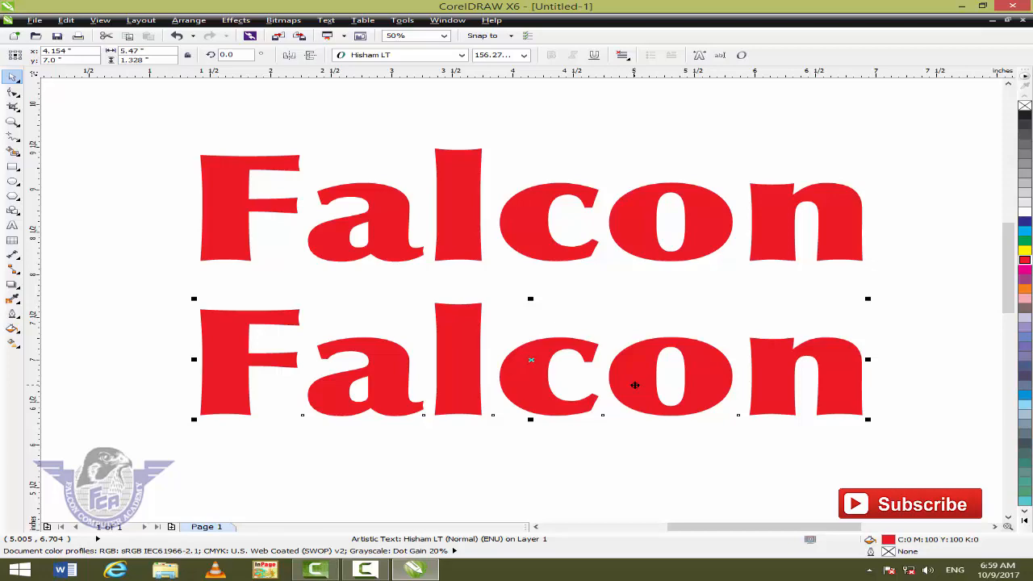
Convert the lower Falcon copy to curves and shift it slightly beneath the original.
right_click(635, 385)
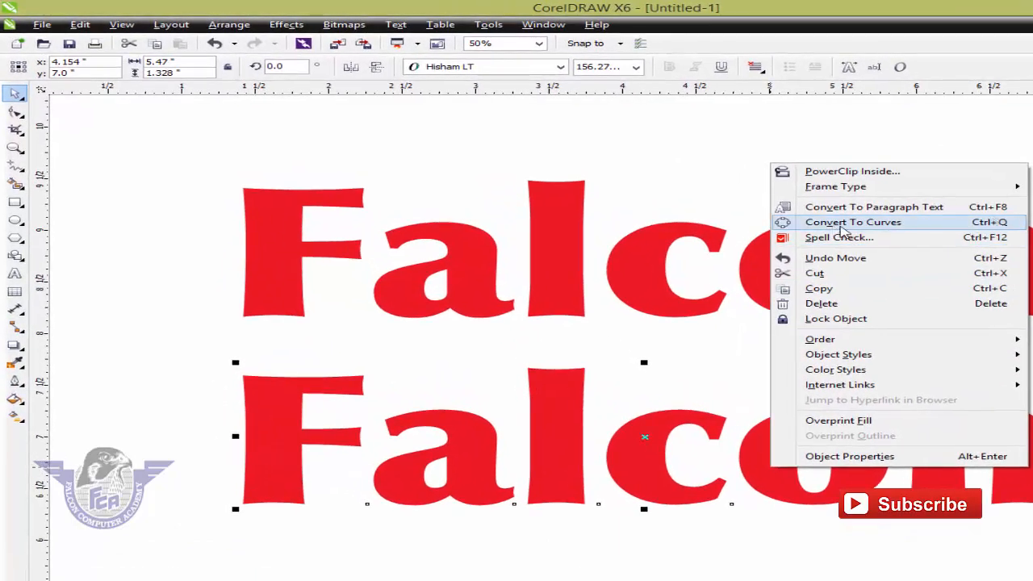
right_click(670, 422)
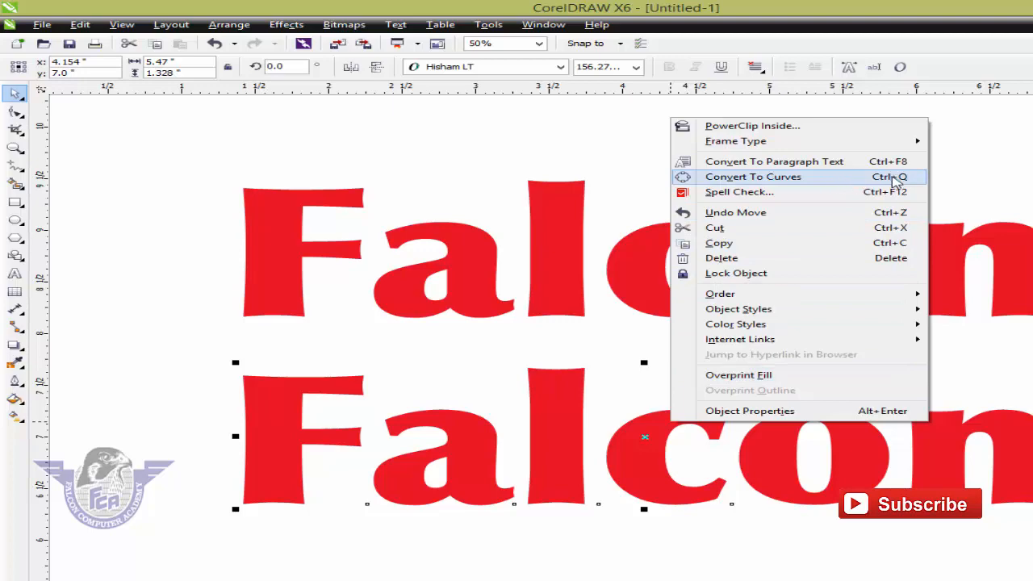
click(891, 177)
mouse_move(739, 416)
mouse_down()
mouse_move(691, 451)
mouse_move(722, 417)
mouse_up()
click(714, 482)
click(717, 426)
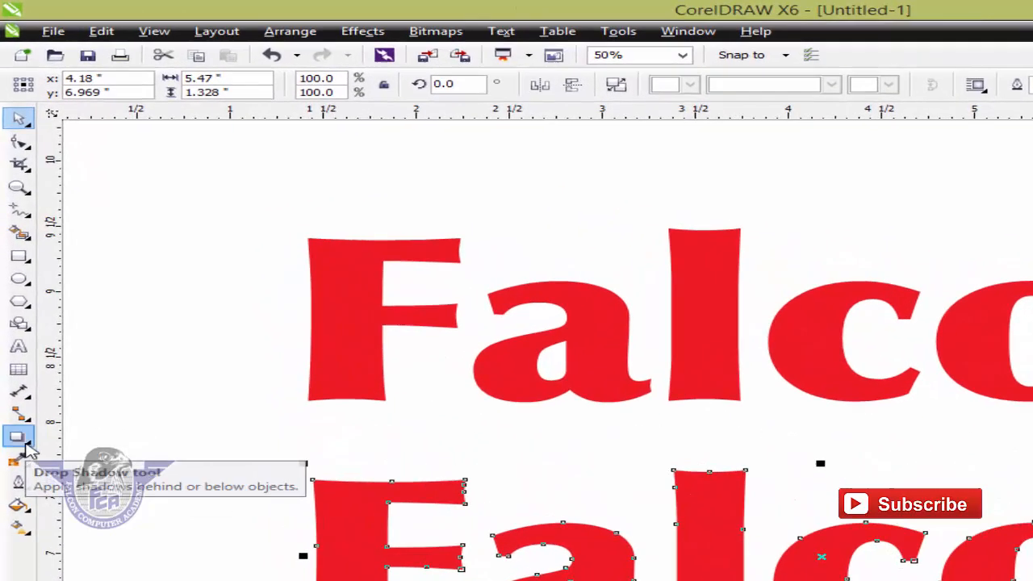
Apply a drop shadow directly behind the lower Falcon curves.
click(17, 343)
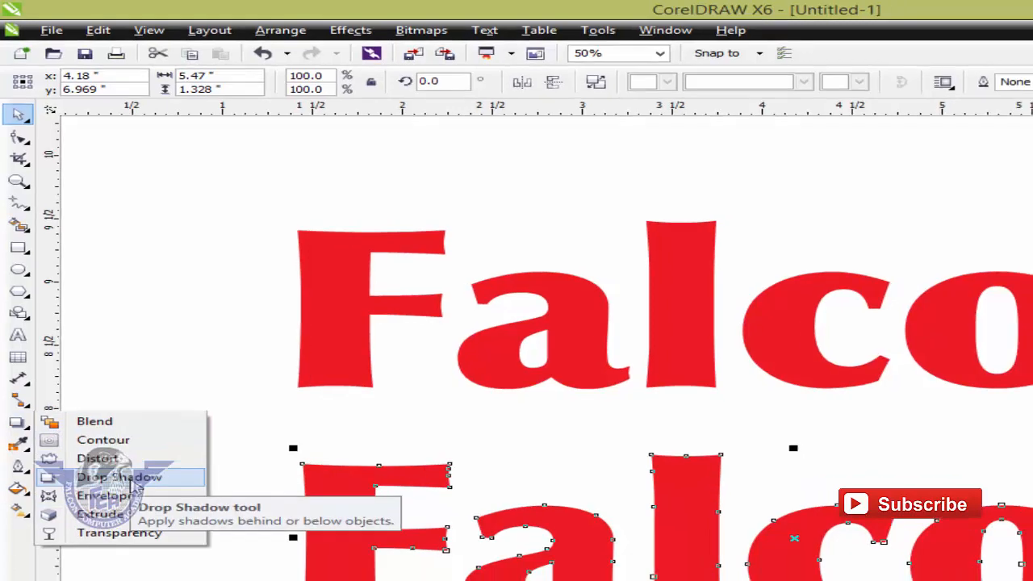
click(119, 477)
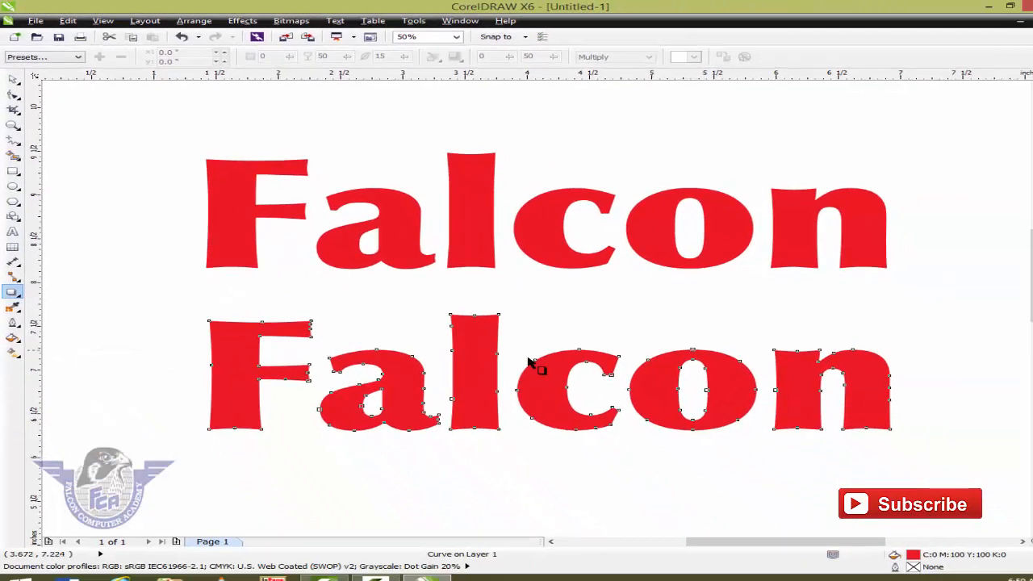
mouse_move(551, 407)
mouse_down()
mouse_move(547, 452)
mouse_move(546, 422)
mouse_up()
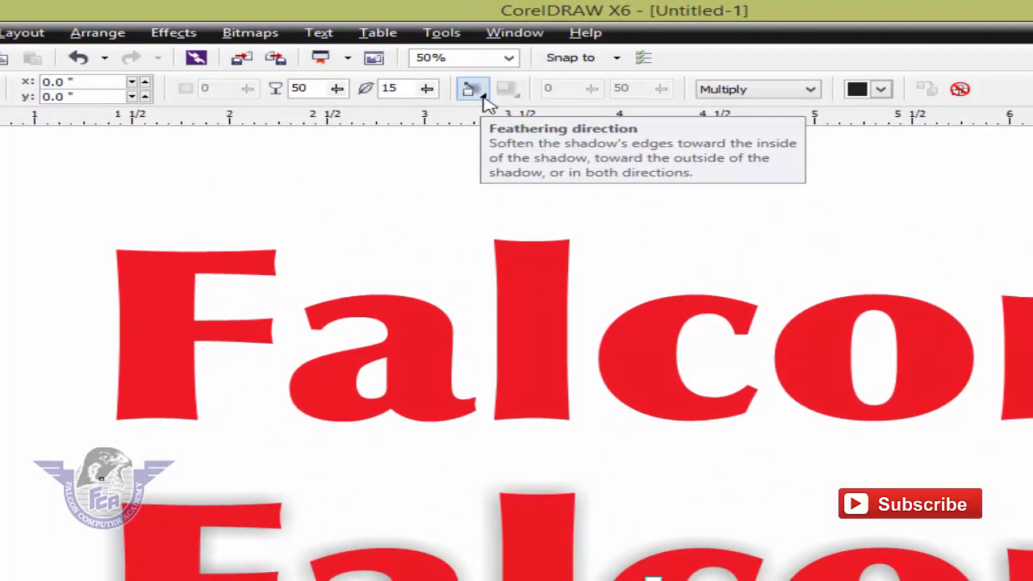
Set the drop shadow's feathering direction to Outside and its feathering to 10.
click(483, 95)
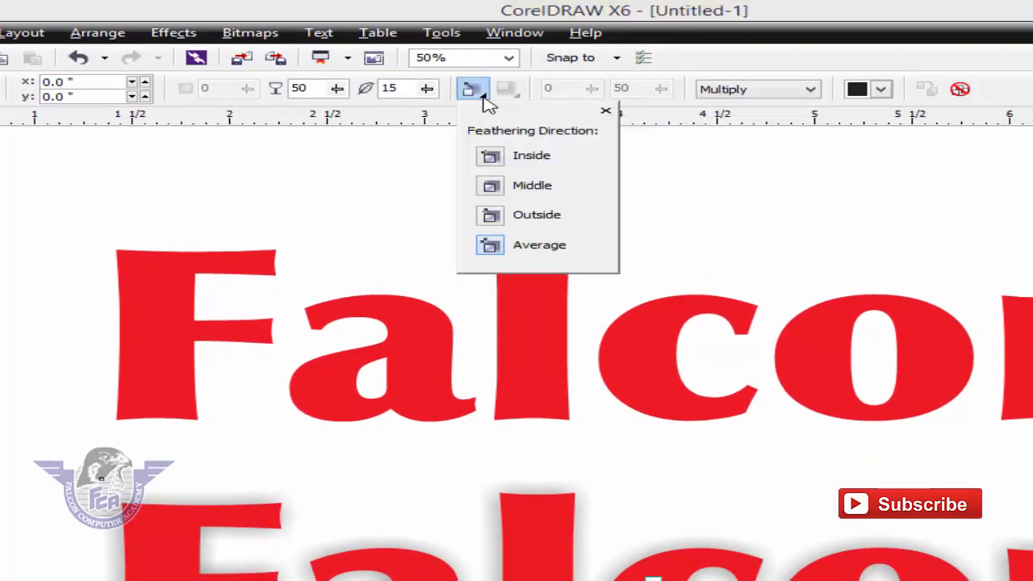
click(494, 216)
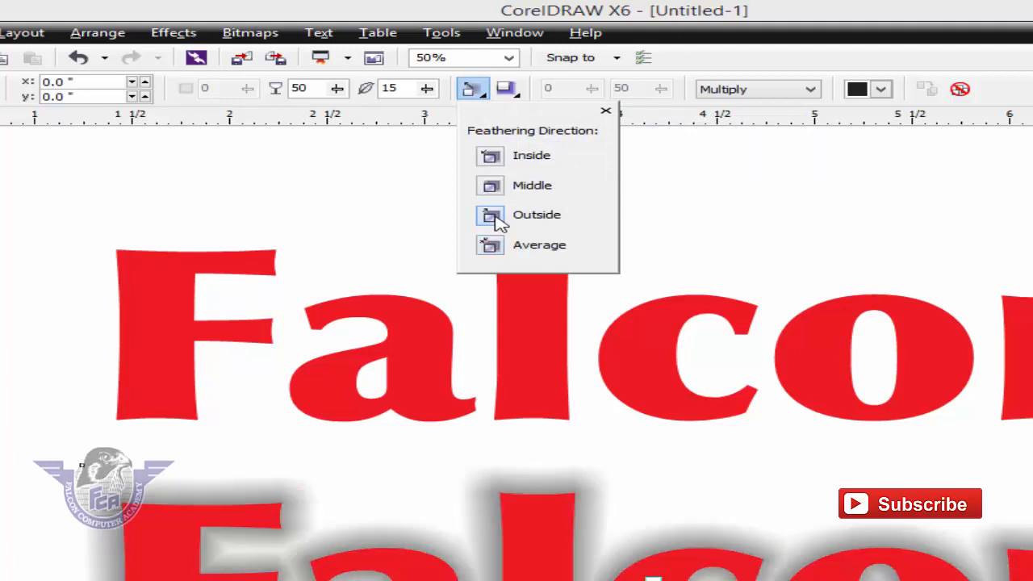
drag(408, 91, 372, 89)
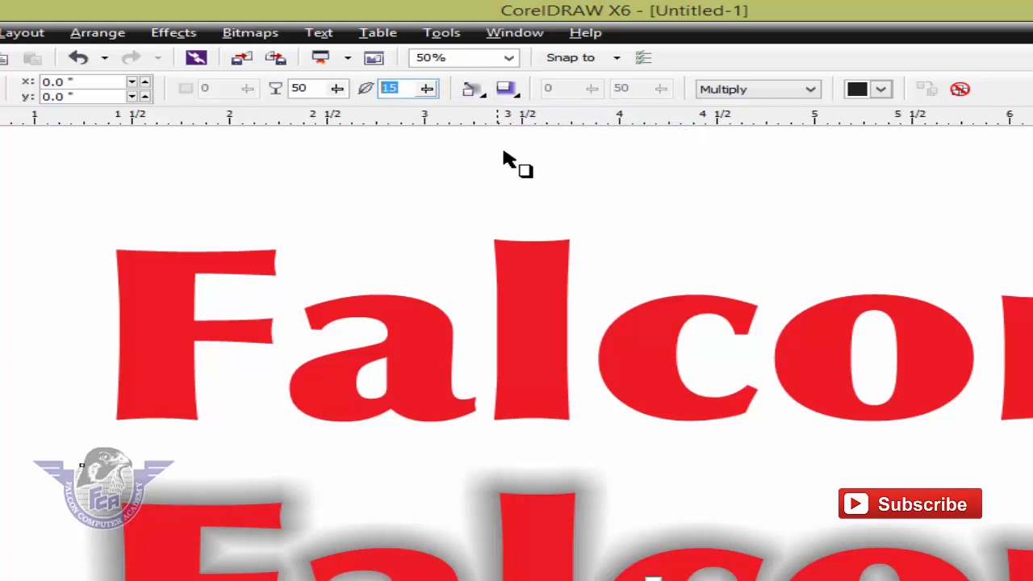
text(10)
key(Return)
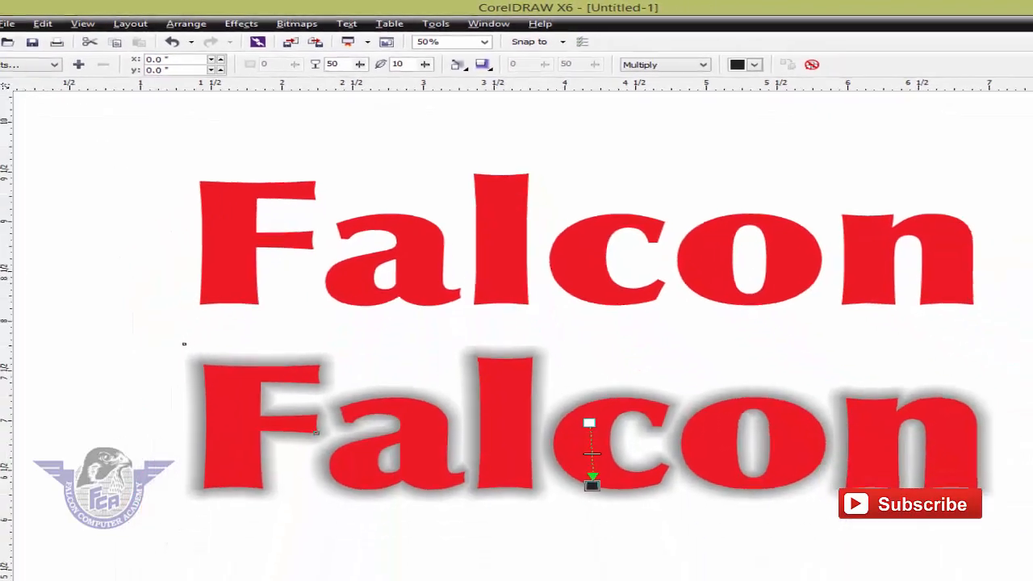
Remove the fill from the lower Falcon lettering and give it a black outline.
click(10, 85)
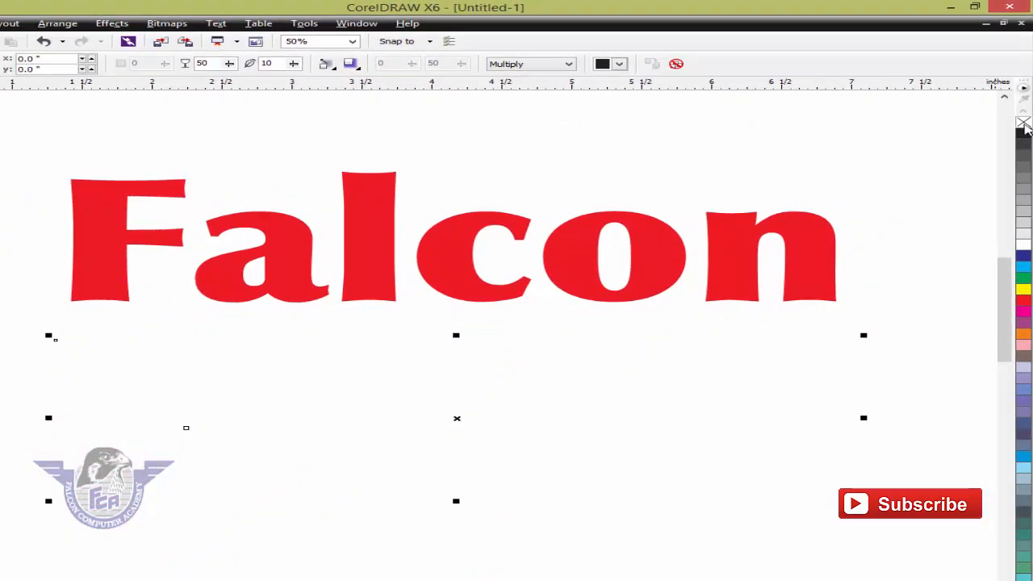
right_click(1022, 135)
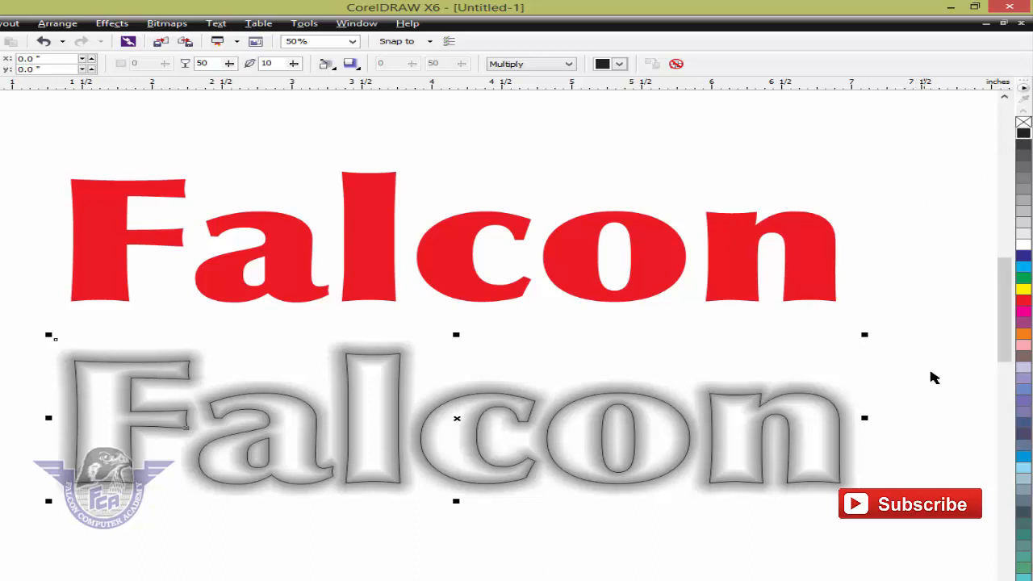
click(940, 383)
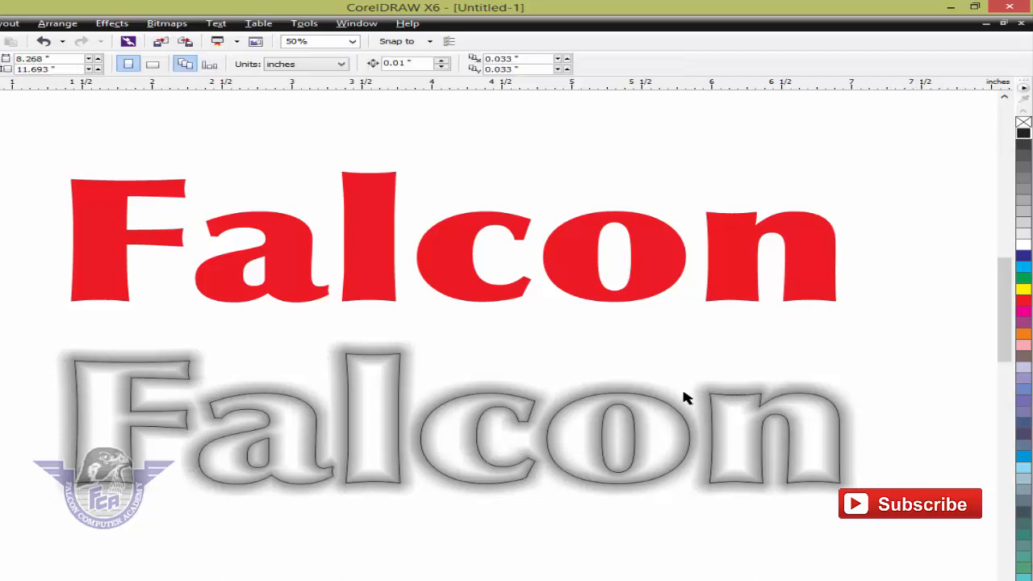
Break the drop shadow group apart and move the outlined lettering below the separated shadow.
click(508, 393)
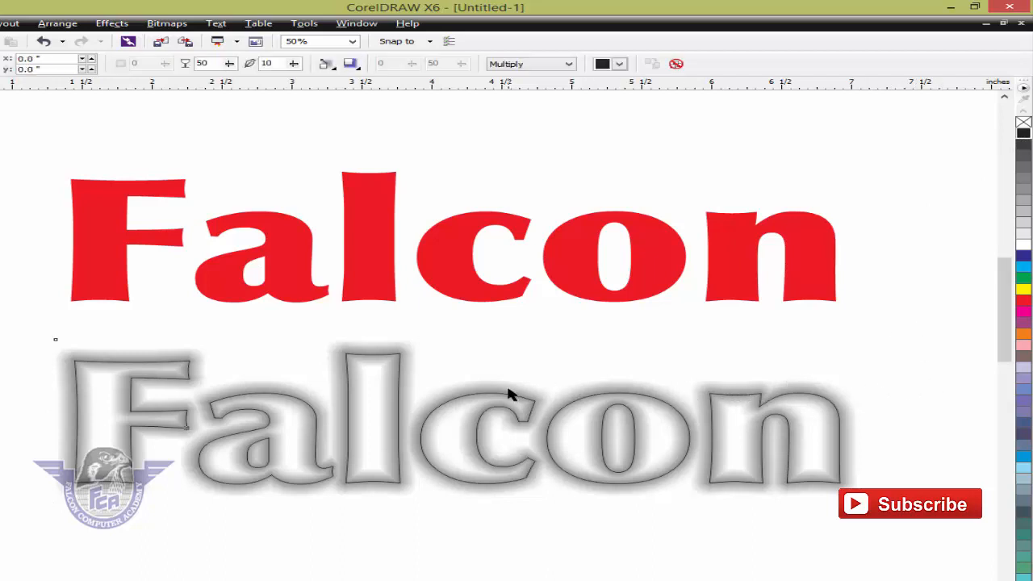
right_click(508, 394)
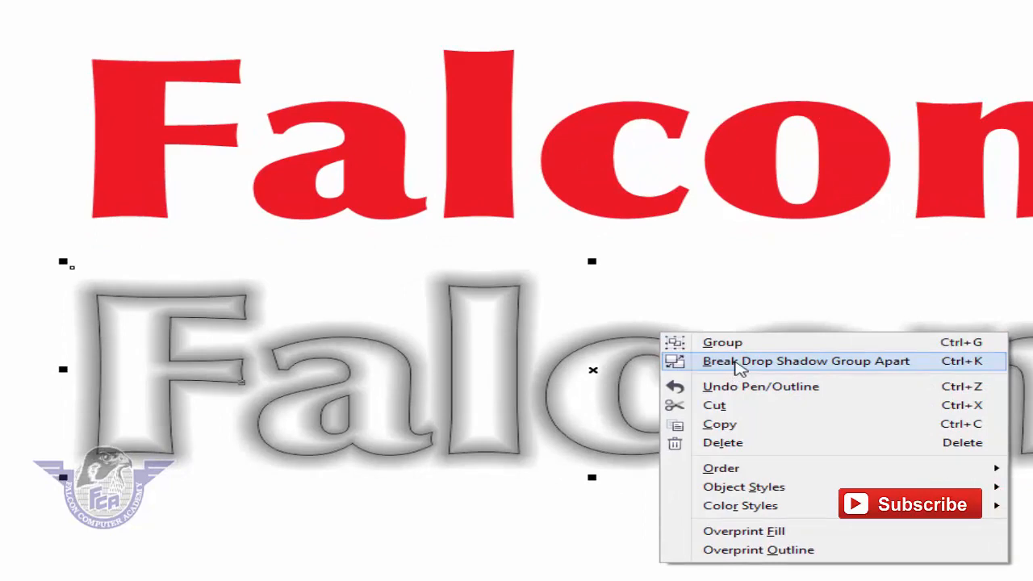
click(739, 366)
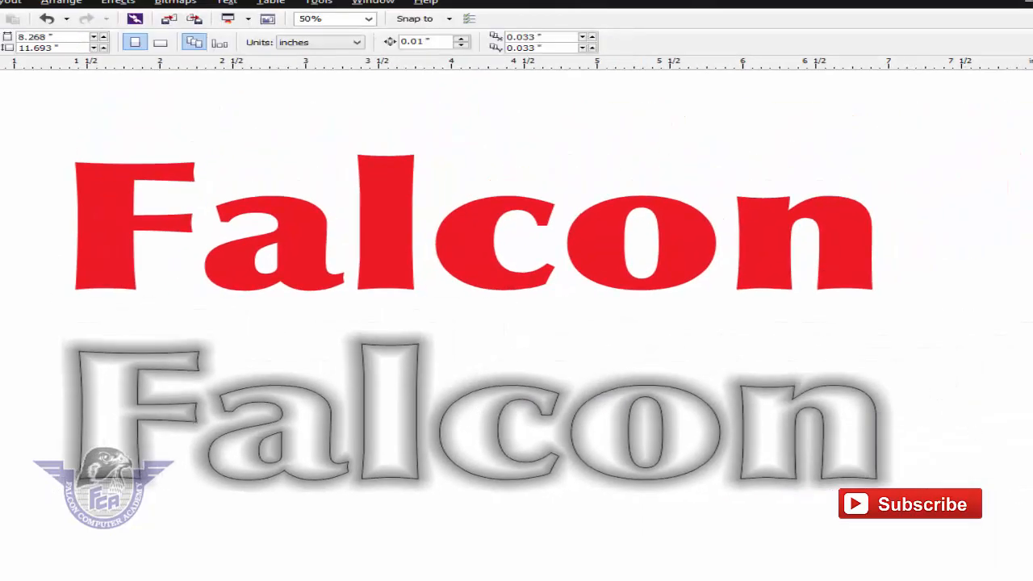
scroll(476, 279, down, 3)
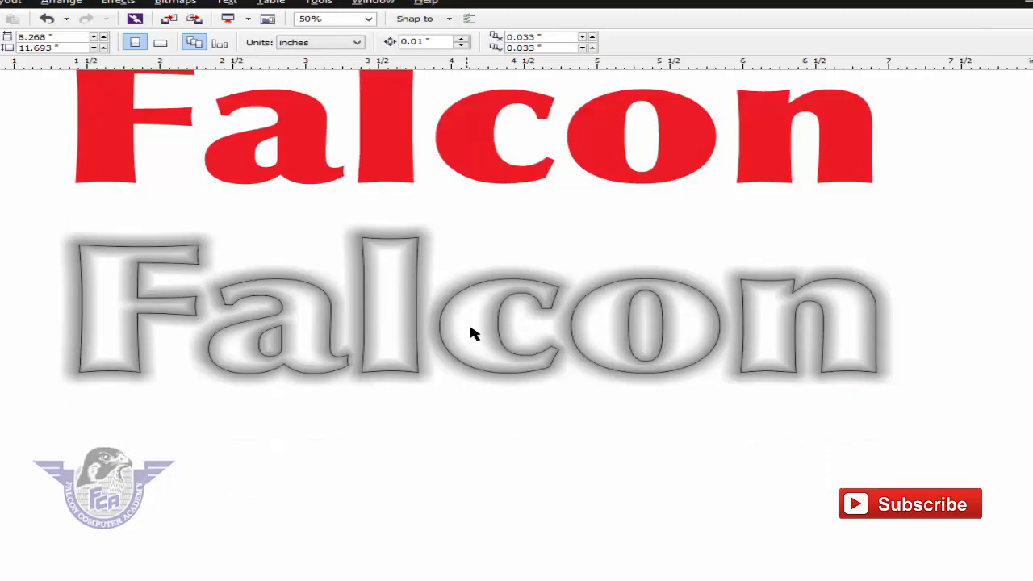
drag(474, 327, 469, 529)
PowerClip the separated shadow inside the outlined Falcon lettering.
click(493, 350)
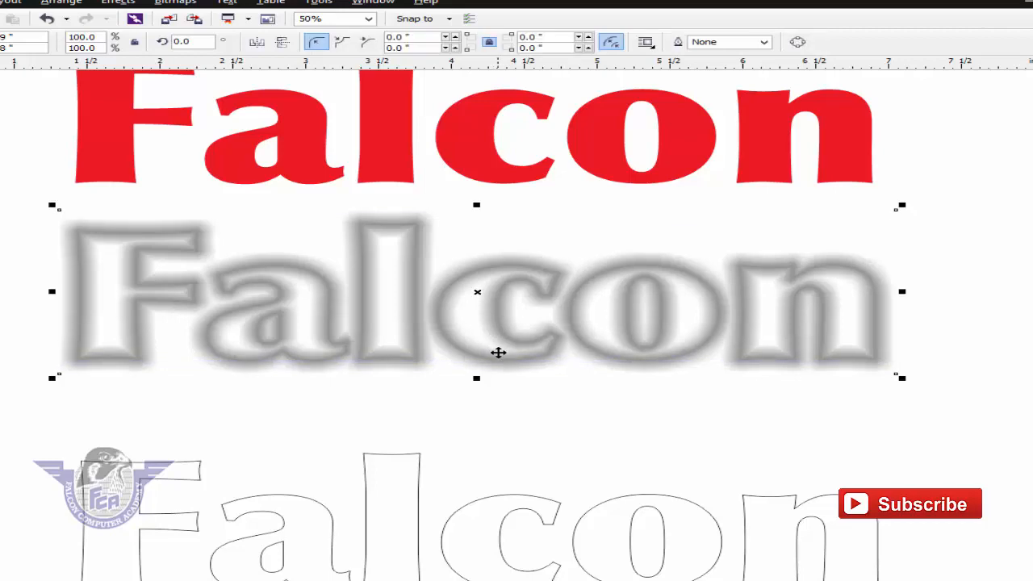
click(115, 2)
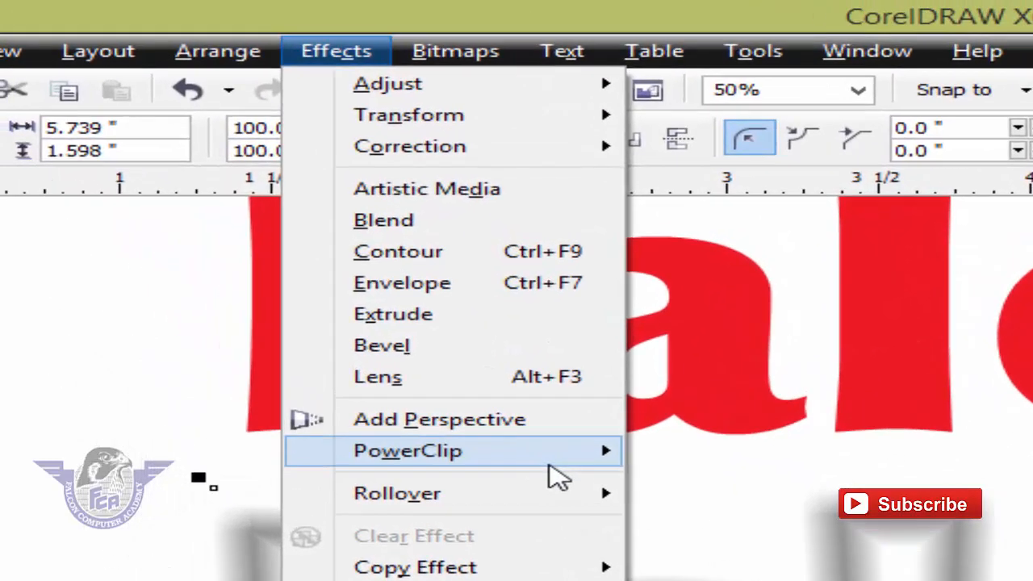
mouse_move(266, 217)
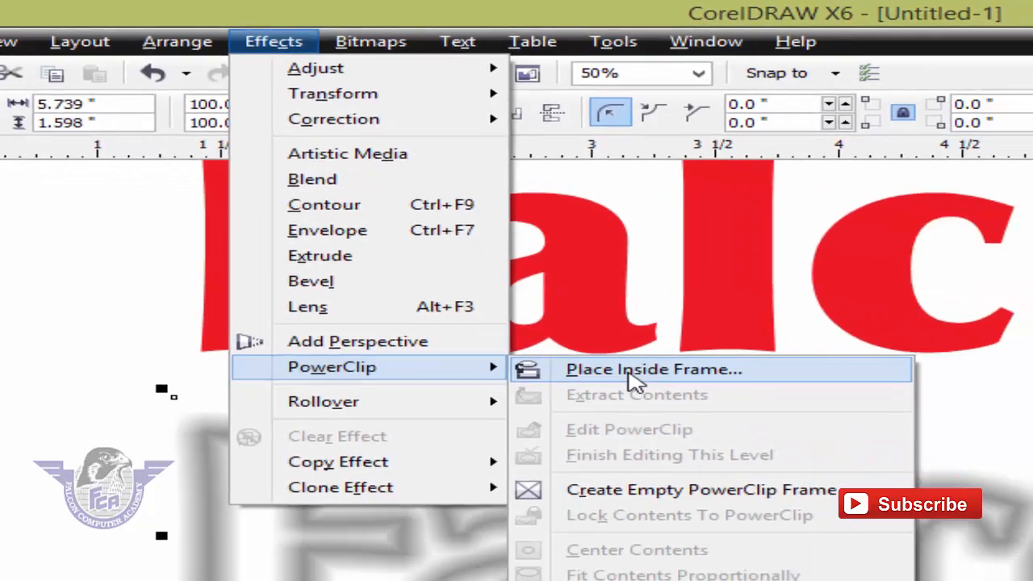
click(750, 456)
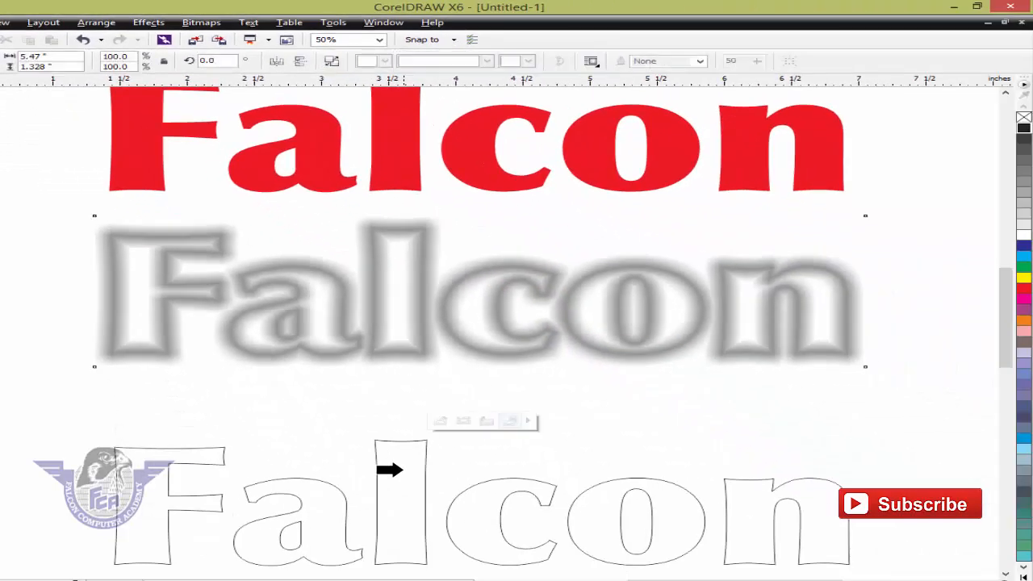
click(481, 569)
Move the clipped Falcon lettering up to just below the original red text and deselect it.
drag(592, 580, 590, 467)
drag(488, 384, 491, 350)
click(583, 436)
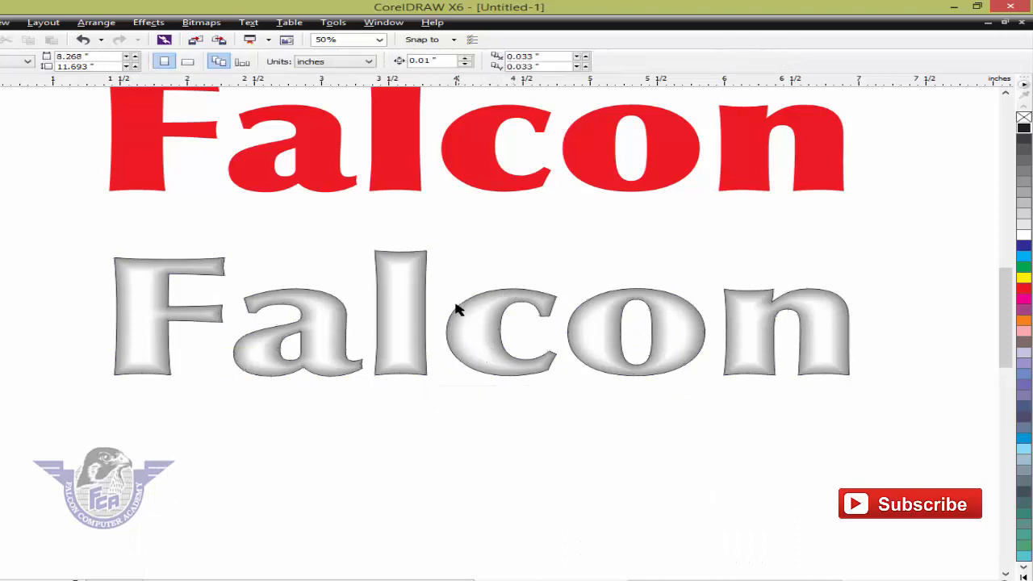
Fill the clipped Falcon lettering with red and inspect its shaded edges up close.
click(599, 353)
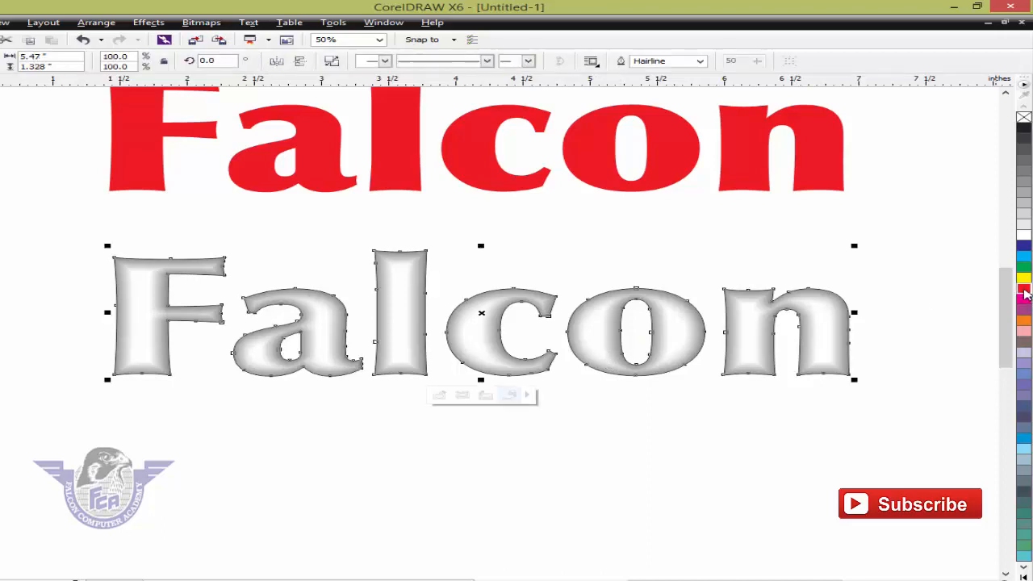
click(1023, 289)
drag(818, 350, 751, 319)
drag(328, 147, 483, 277)
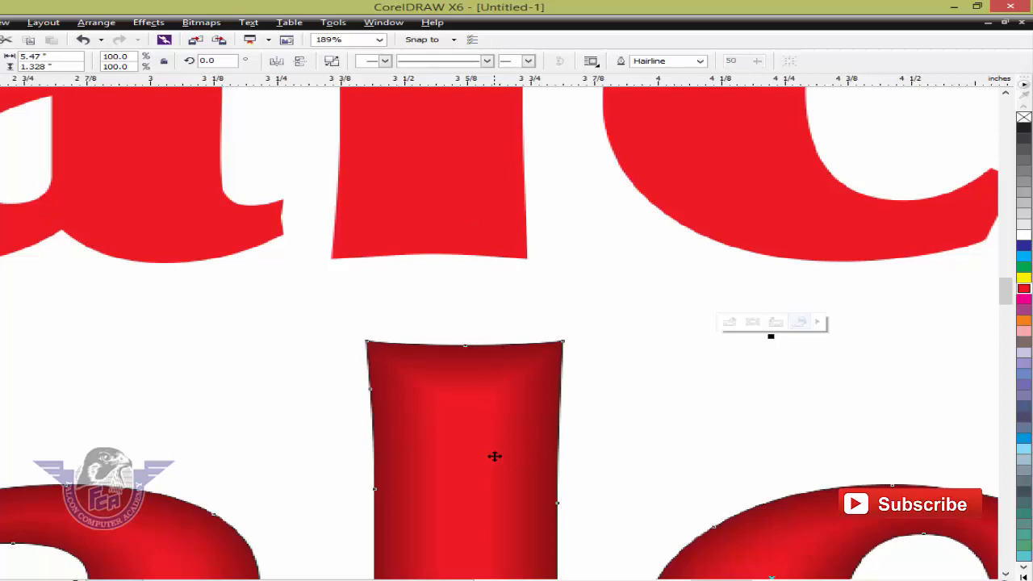
key(F4)
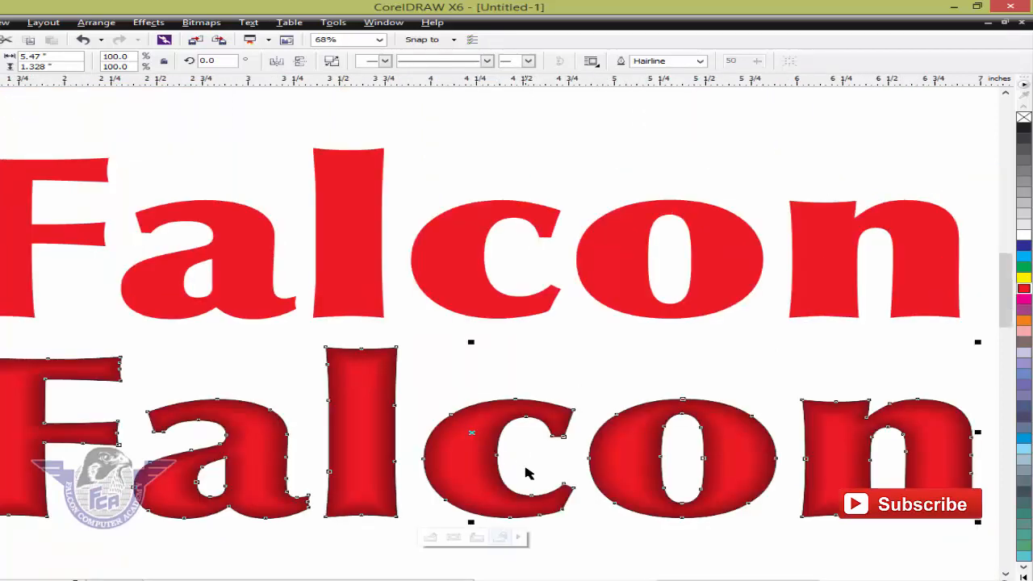